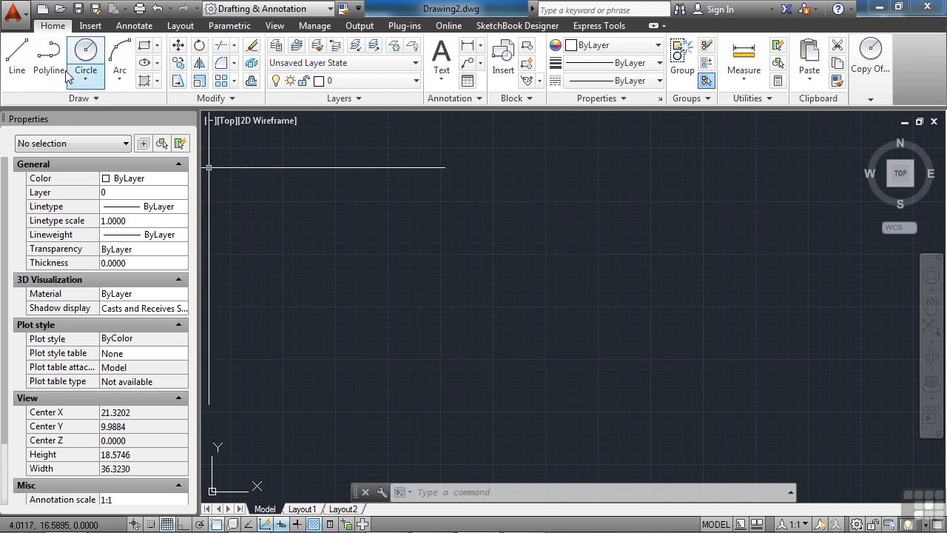
Step: Open the recent drawing MODEL-BEAM.dwg
{"action": "left_click", "coordinate": [21, 26]}
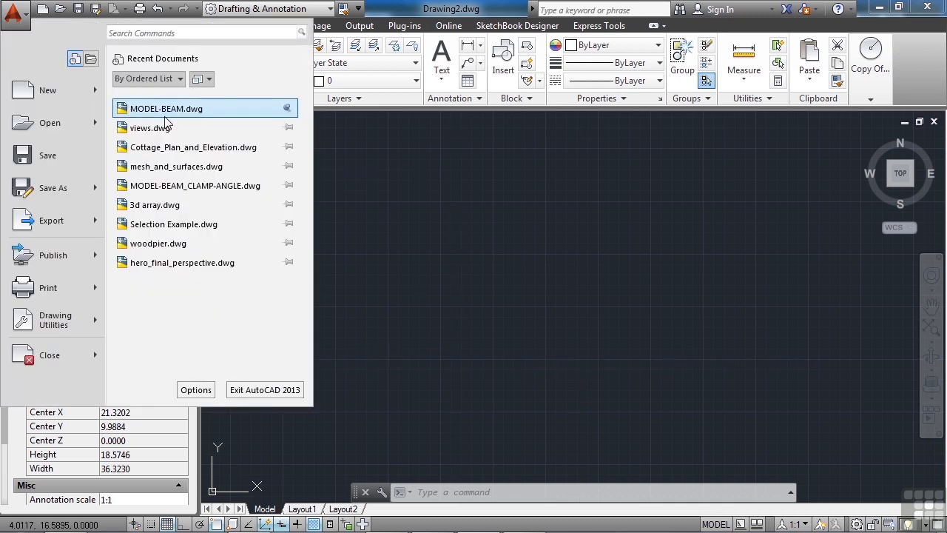
{"action": "mouse_move", "coordinate": [181, 117]}
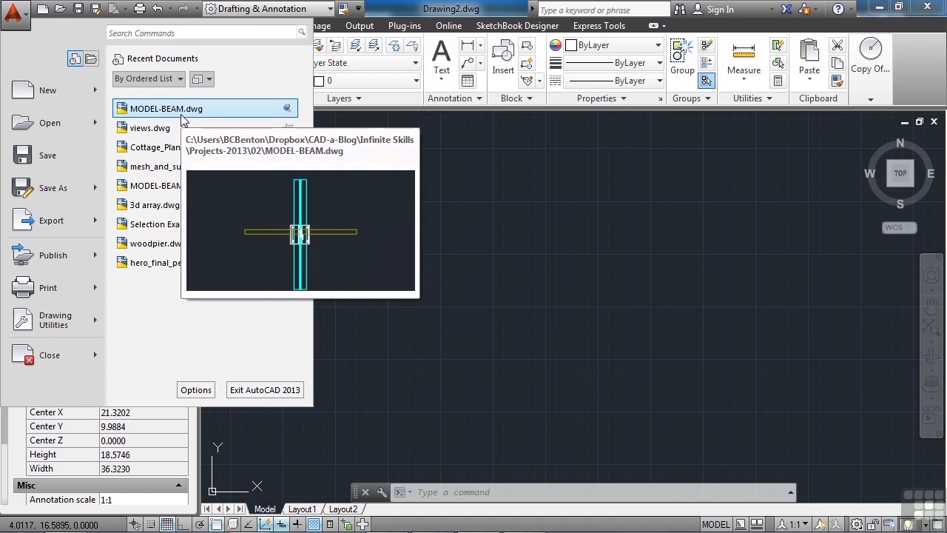
{"action": "left_click", "coordinate": [181, 117]}
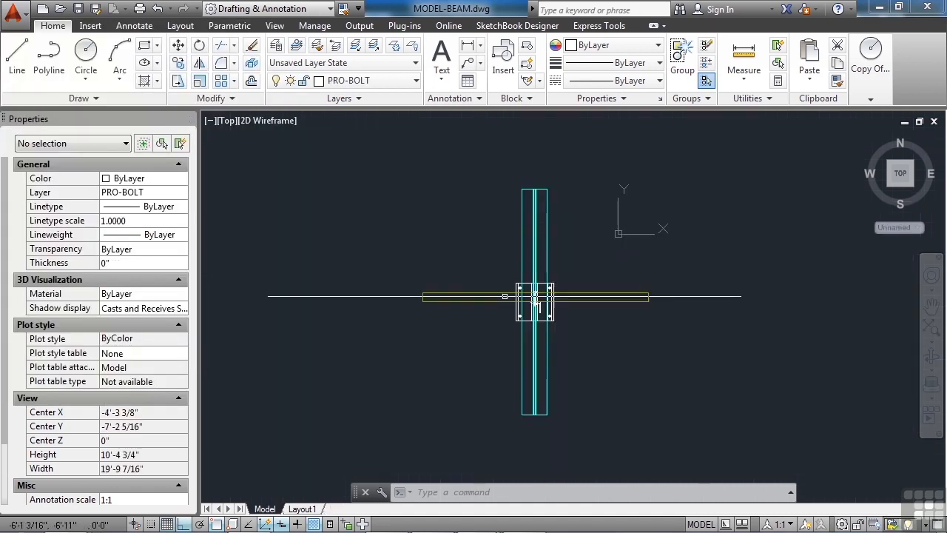
Step: Examine the beam connection model in 3D, including its bolts and plates
{"action": "mouse_move", "coordinate": [537, 313]}
{"action": "middle_mouse_down", "text": "shift"}
{"action": "mouse_move", "coordinate": [565, 344]}
{"action": "mouse_move", "coordinate": [535, 297]}
{"action": "middle_mouse_up", "text": "shift"}
{"action": "scroll", "coordinate": [565, 345], "scroll_direction": "up", "scroll_amount": 4}
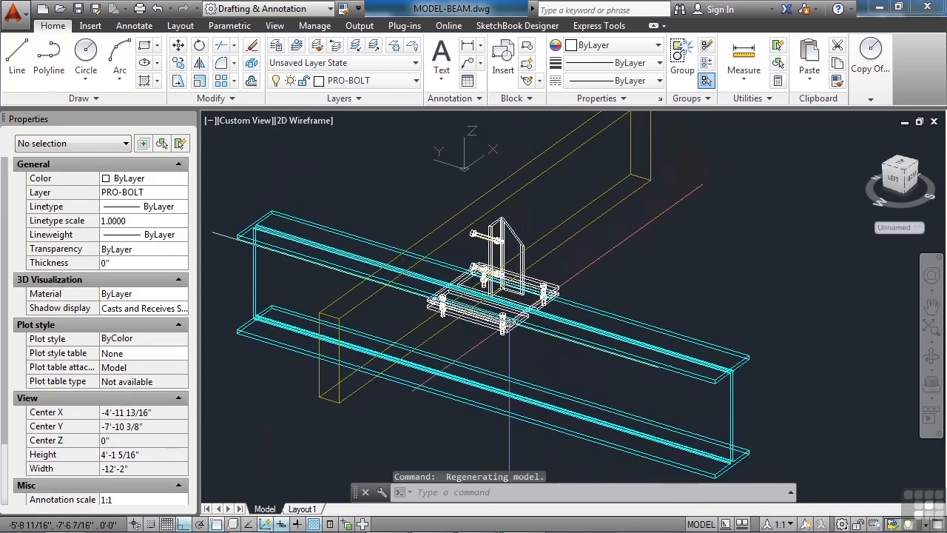
{"action": "scroll", "coordinate": [504, 346], "scroll_direction": "up", "scroll_amount": 2}
{"action": "scroll", "coordinate": [502, 346], "scroll_direction": "up", "scroll_amount": 4}
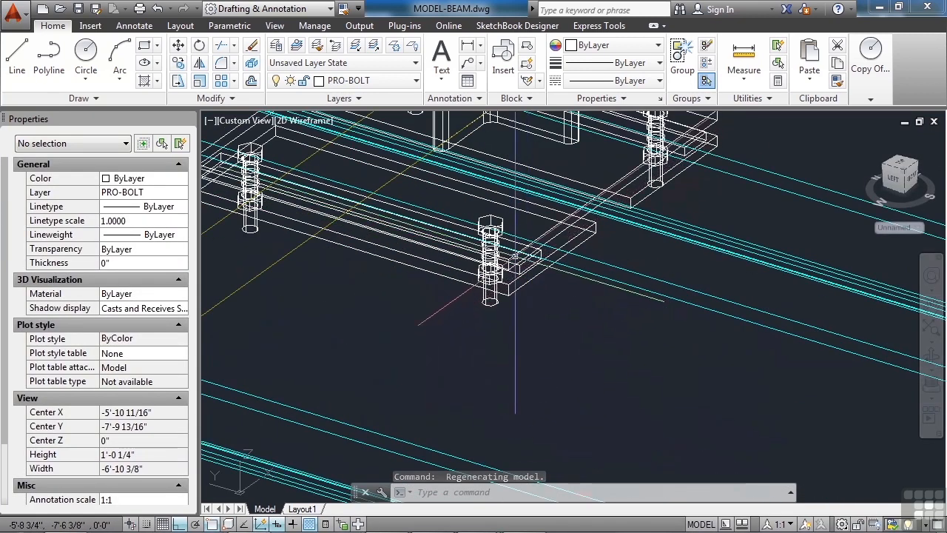
{"action": "scroll", "coordinate": [500, 248], "scroll_direction": "down", "scroll_amount": 6}
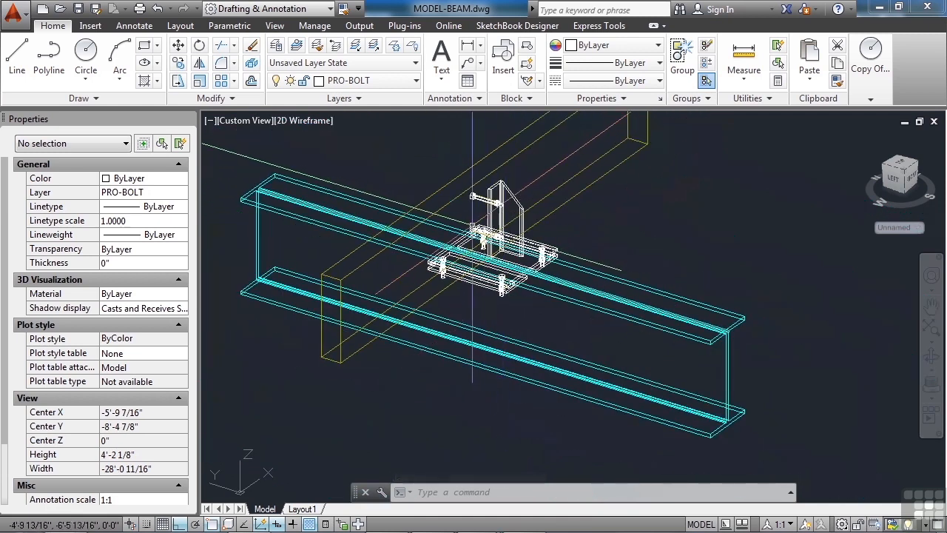
{"action": "middle_click_drag", "start_coordinate": [451, 264], "coordinate": [431, 255], "text": "shift"}
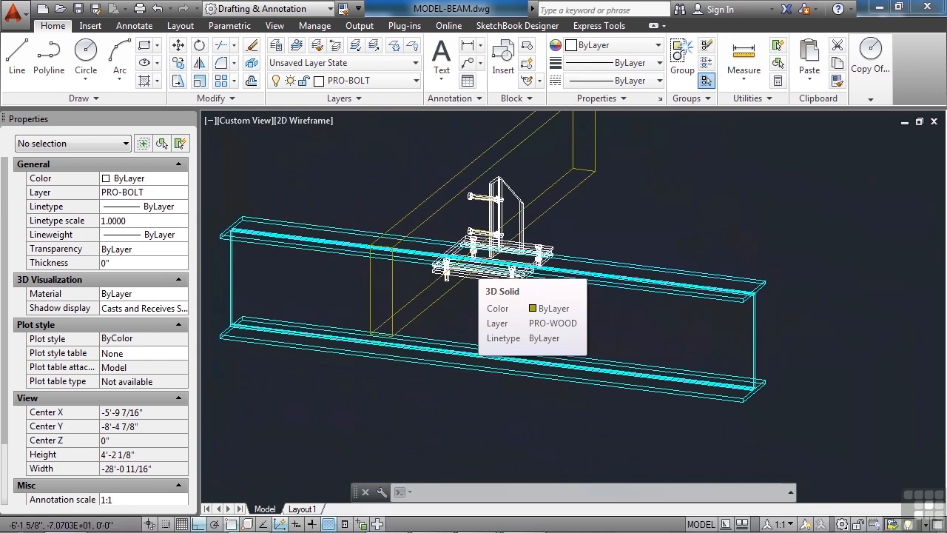
{"action": "scroll", "coordinate": [436, 341], "scroll_direction": "down", "scroll_amount": 2}
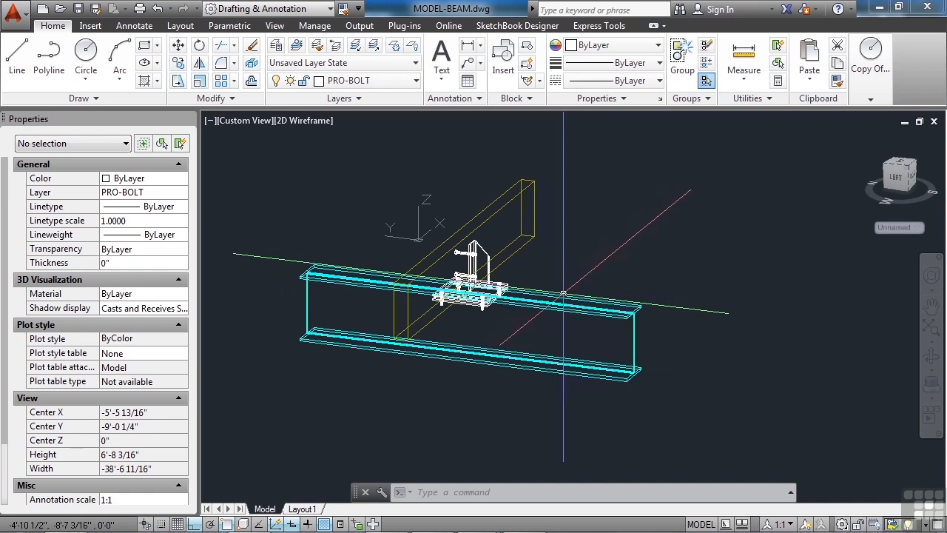
Step: Set the model space viewport to the preset Top view with the whole beam assembly in sight
{"action": "left_click", "coordinate": [249, 123]}
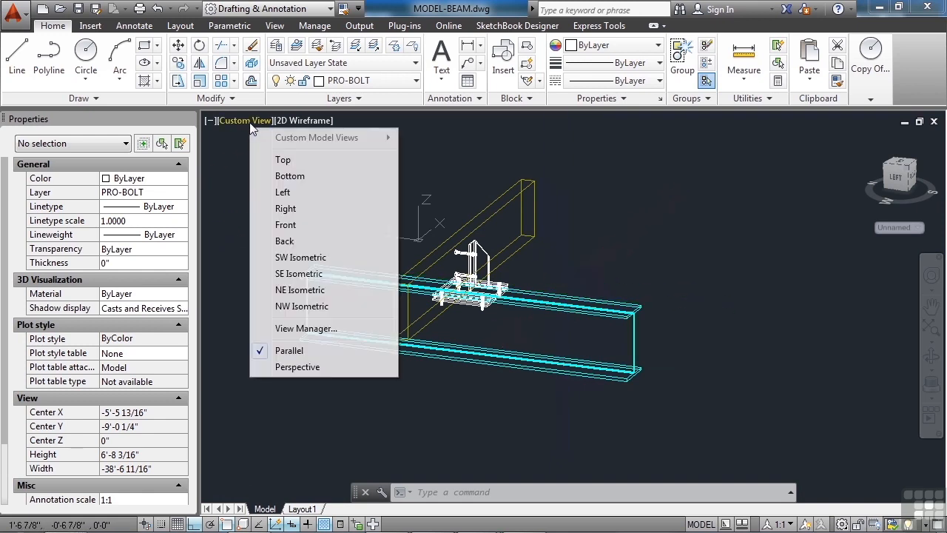
{"action": "left_click", "coordinate": [285, 161]}
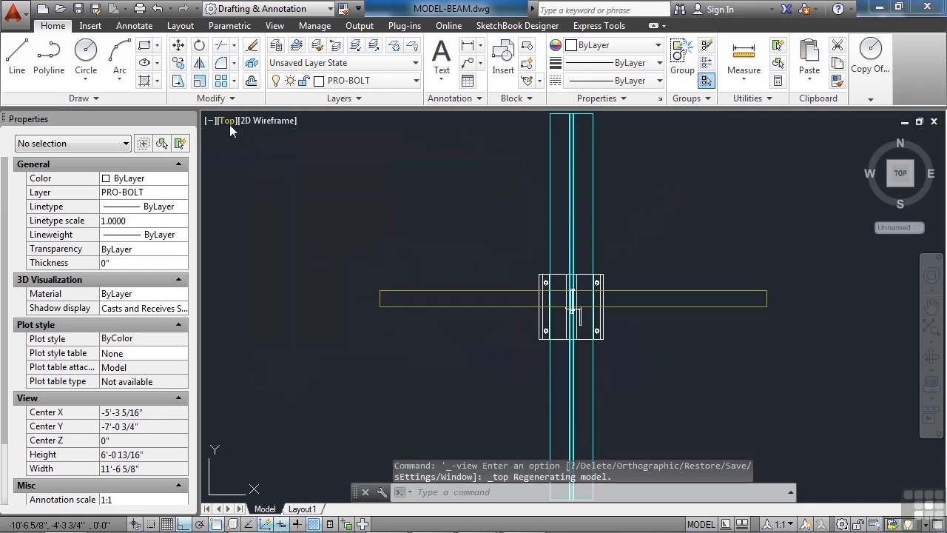
{"action": "scroll", "coordinate": [365, 235], "scroll_direction": "down", "scroll_amount": 2}
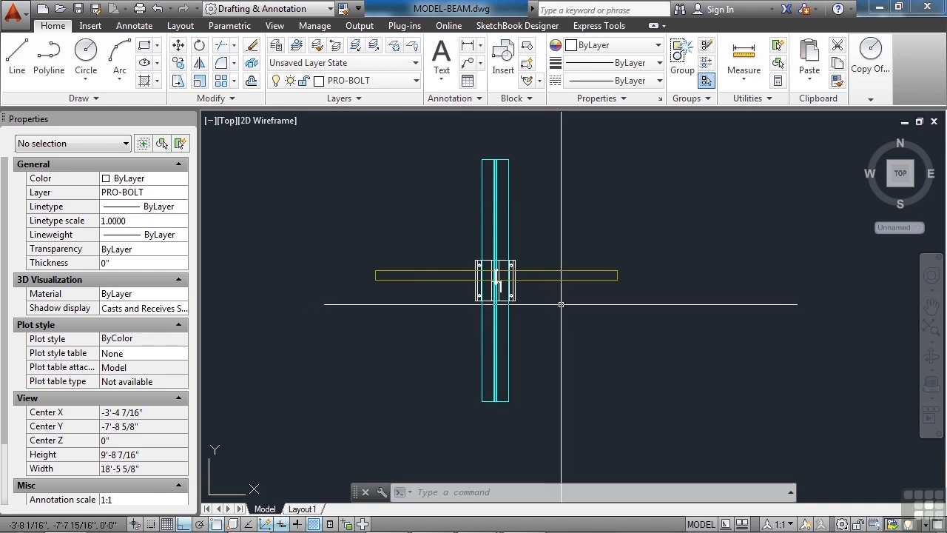
Step: Open the View Manager with the VIEW command and review the Preset, Model and Layout Views categories
{"action": "type", "text": "view"}
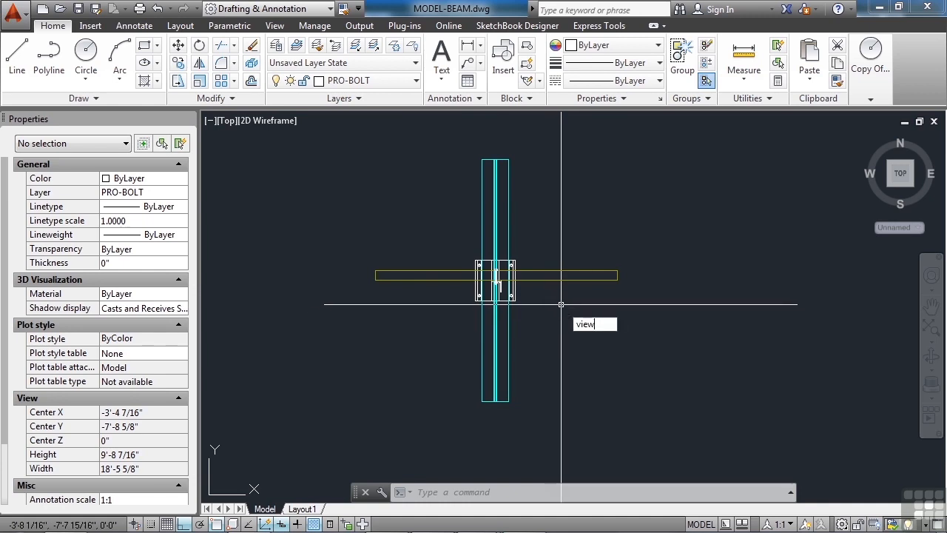
{"action": "key", "text": "Return"}
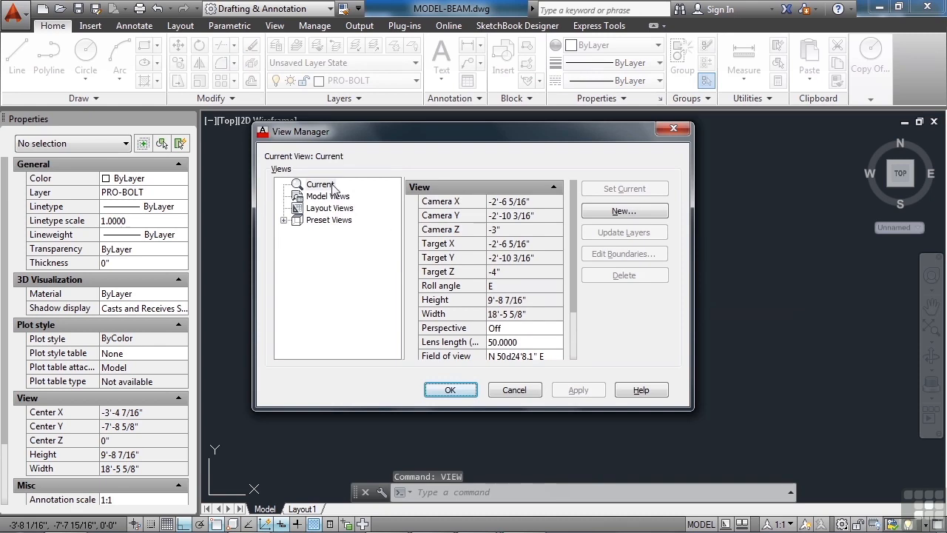
{"action": "left_click", "coordinate": [284, 220]}
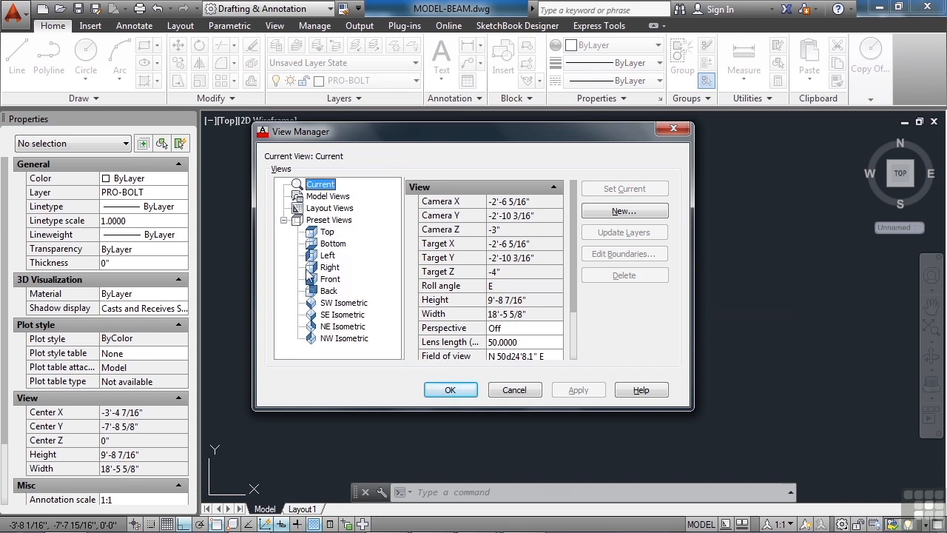
{"action": "left_click", "coordinate": [284, 221]}
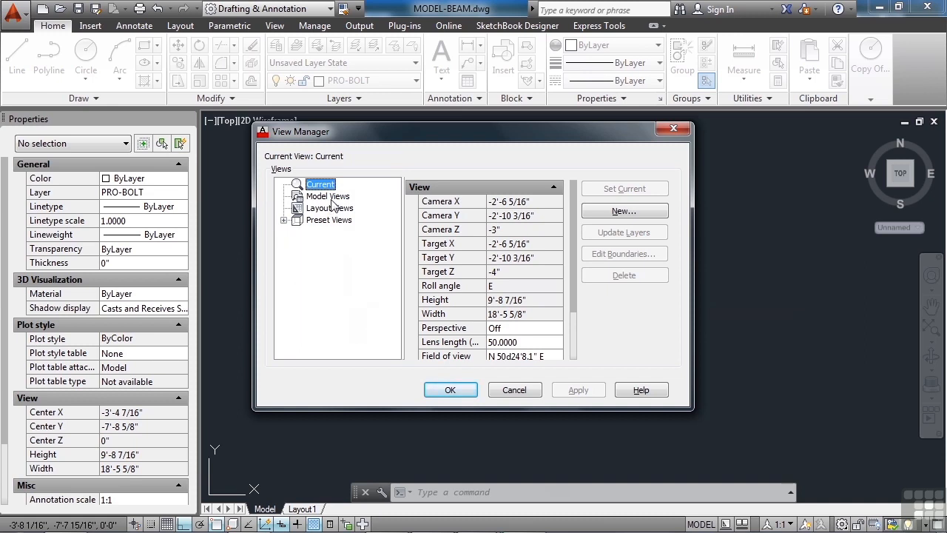
{"action": "left_click", "coordinate": [332, 198]}
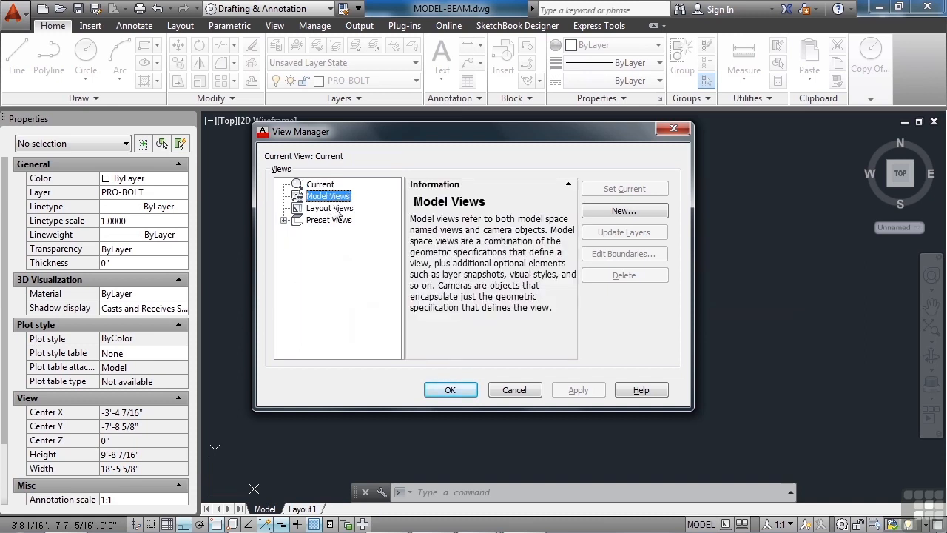
{"action": "left_click", "coordinate": [334, 210]}
{"action": "left_click", "coordinate": [335, 197]}
Step: Create and save a new model view called "name", with its boundary defined by a window around the whole beam assembly
{"action": "left_click", "coordinate": [619, 214]}
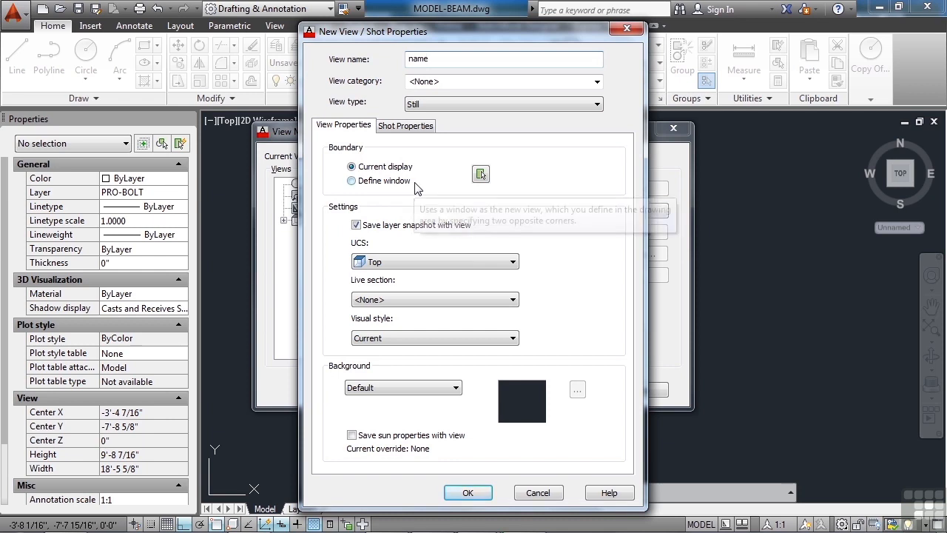
{"action": "left_click", "coordinate": [481, 175]}
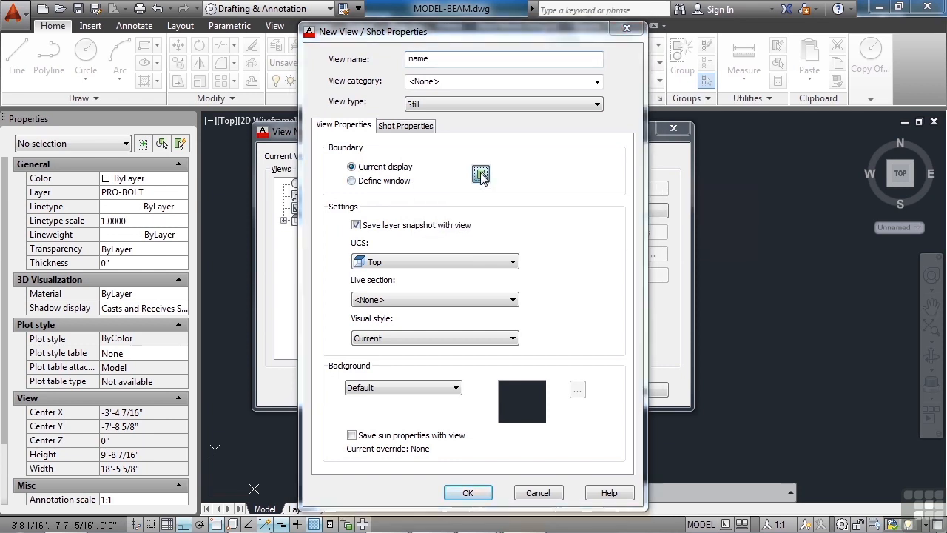
{"action": "left_click", "coordinate": [462, 216]}
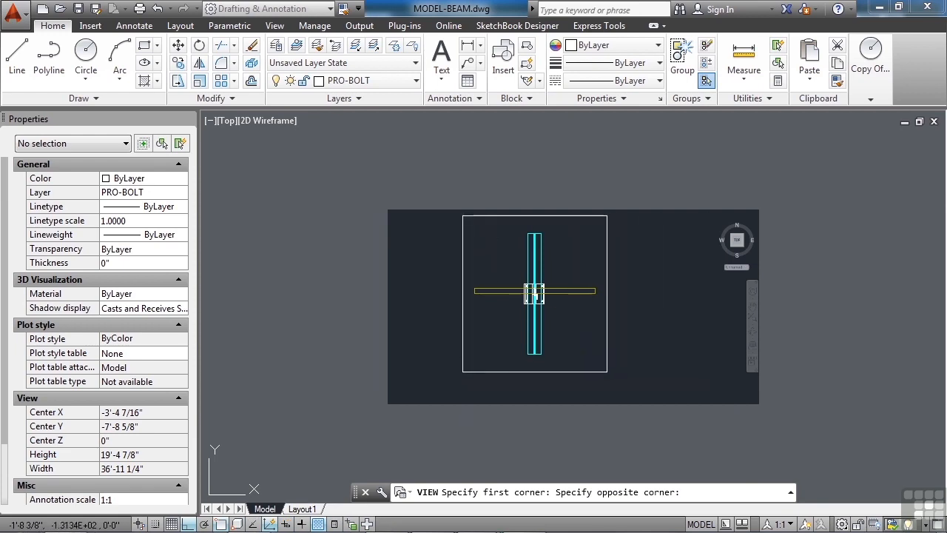
{"action": "left_click", "coordinate": [609, 372]}
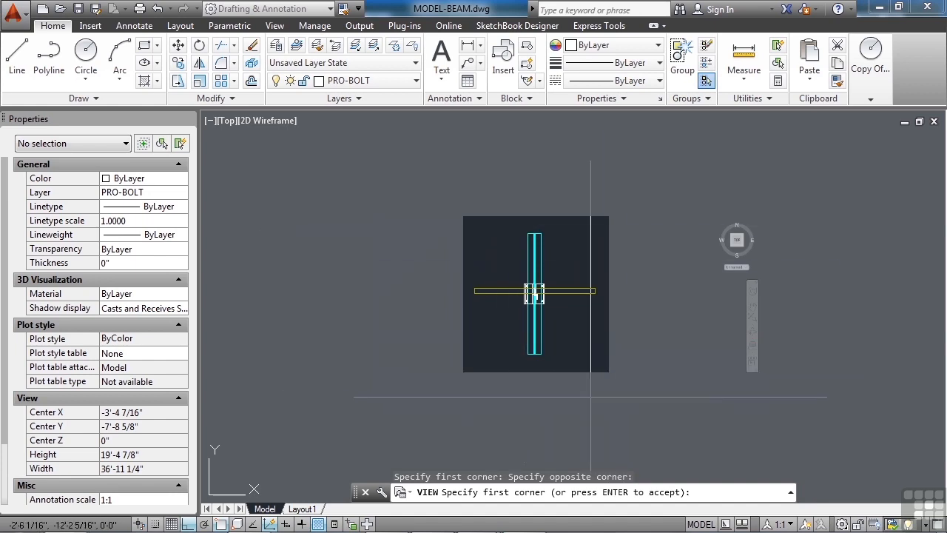
{"action": "key", "text": "Return"}
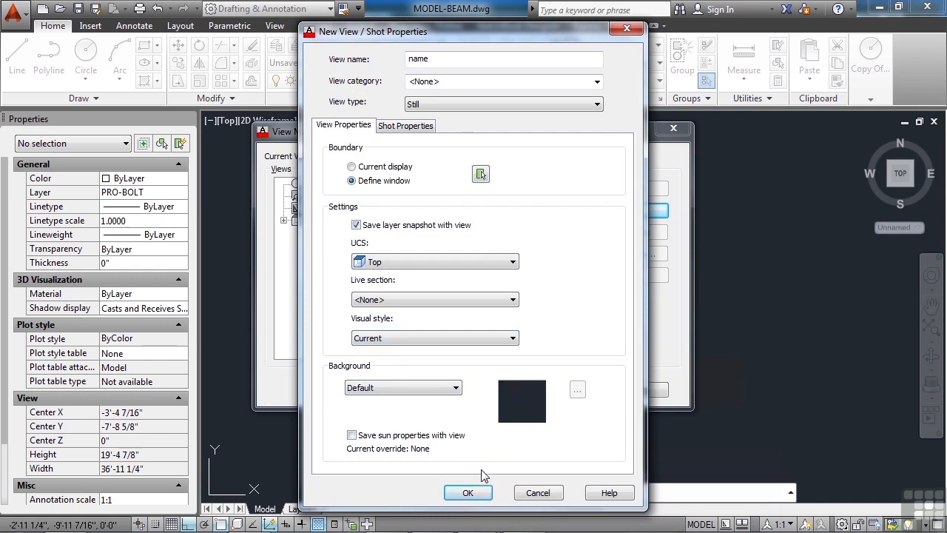
{"action": "left_click", "coordinate": [475, 493]}
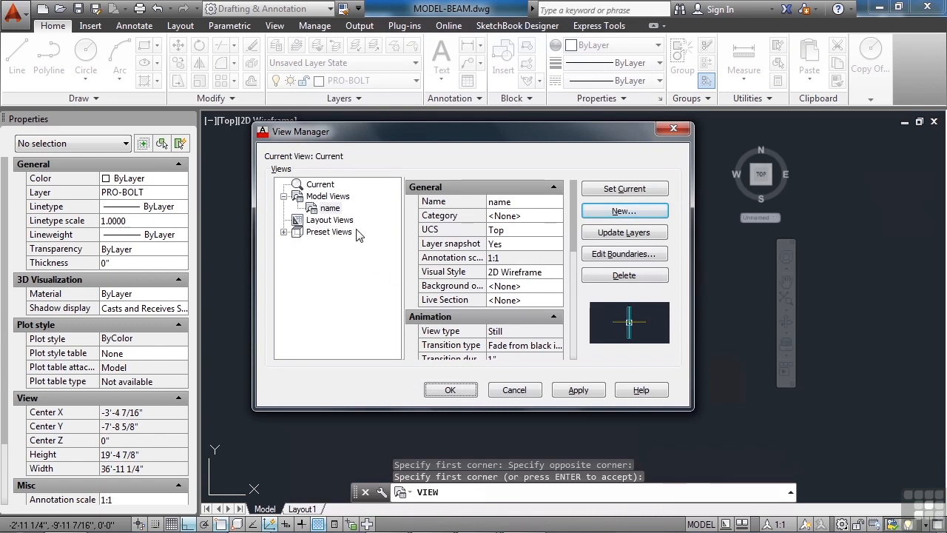
{"action": "left_click", "coordinate": [451, 390]}
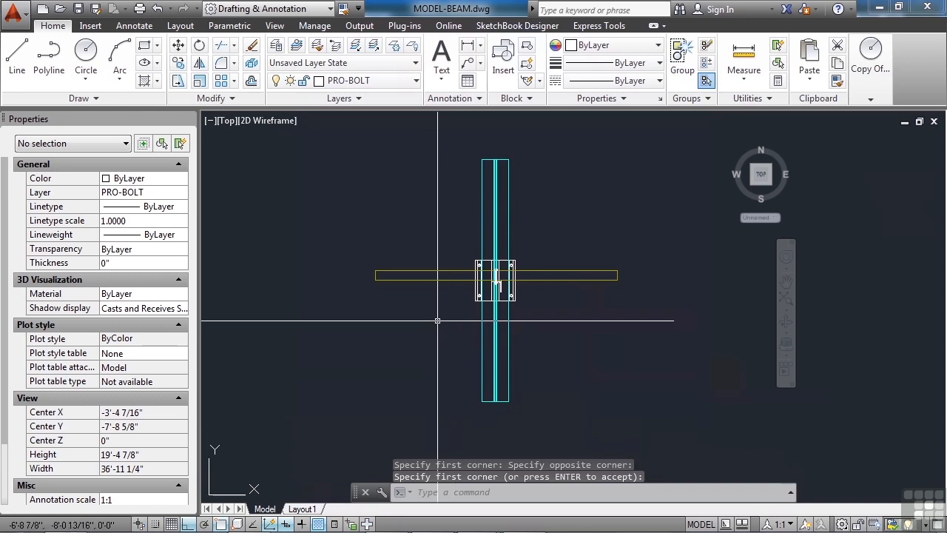
Step: Orbit the model away from the top view and restore the custom model view "name" in model space
{"action": "middle_click_drag", "start_coordinate": [505, 365], "coordinate": [389, 291]}
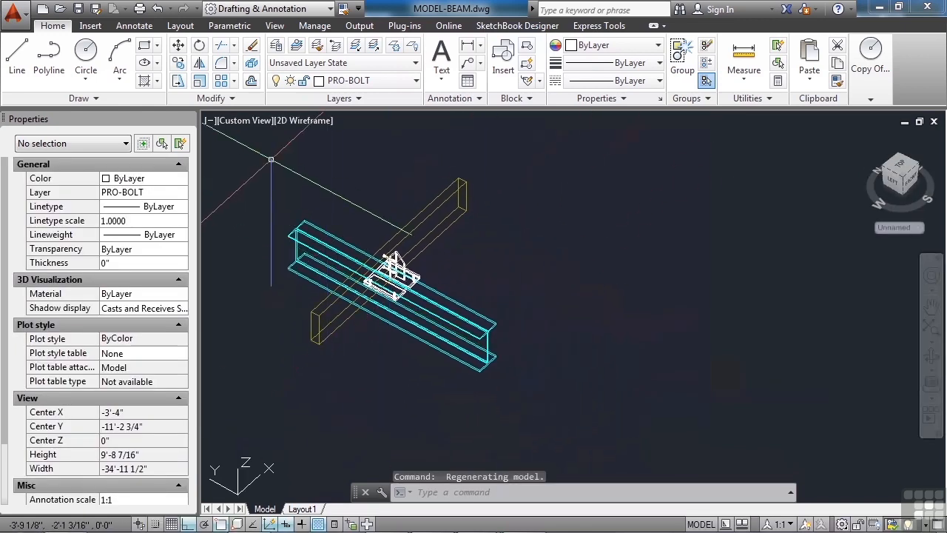
{"action": "left_click", "coordinate": [244, 121]}
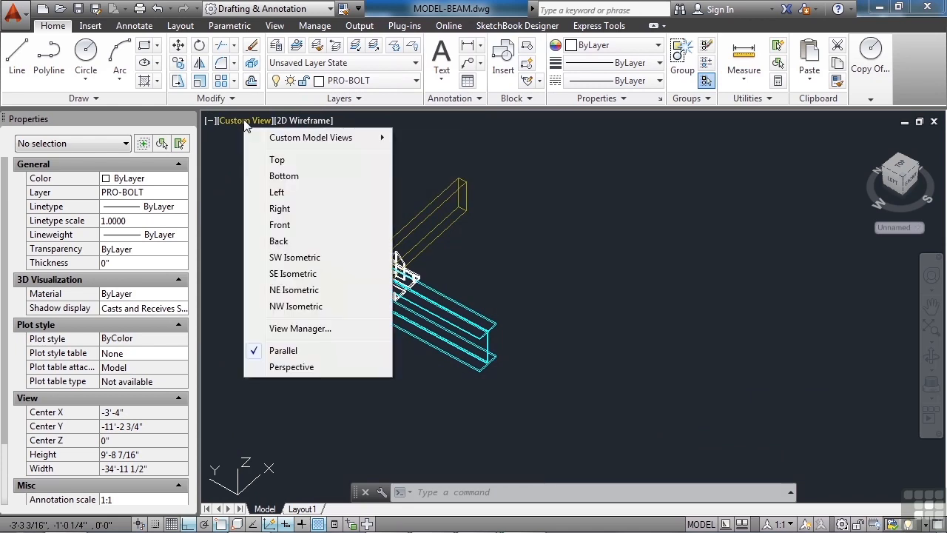
{"action": "mouse_move", "coordinate": [289, 140]}
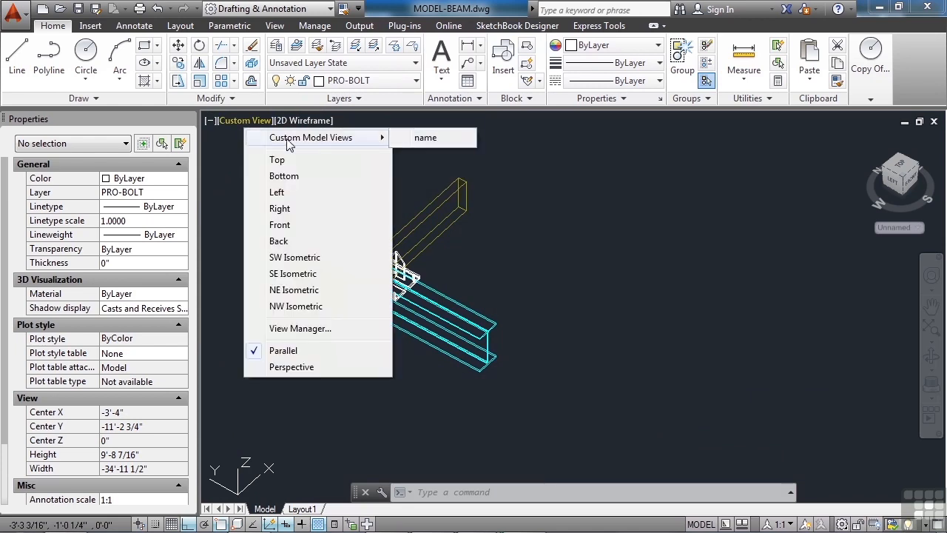
{"action": "left_click", "coordinate": [422, 140]}
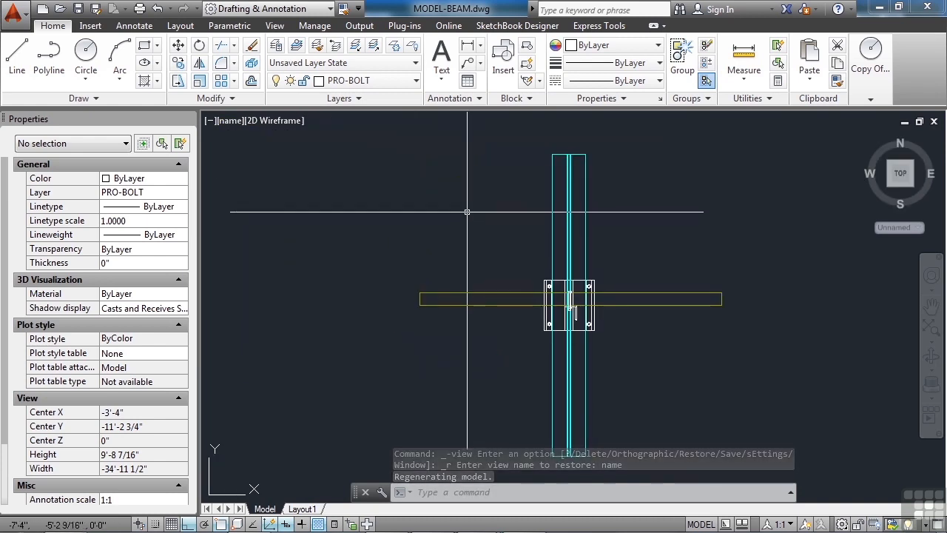
Step: Switch to Layout1 and create a rectangular viewport over the upper-left part of the sheet with the VIEWPORTS command
{"action": "left_click", "coordinate": [309, 510]}
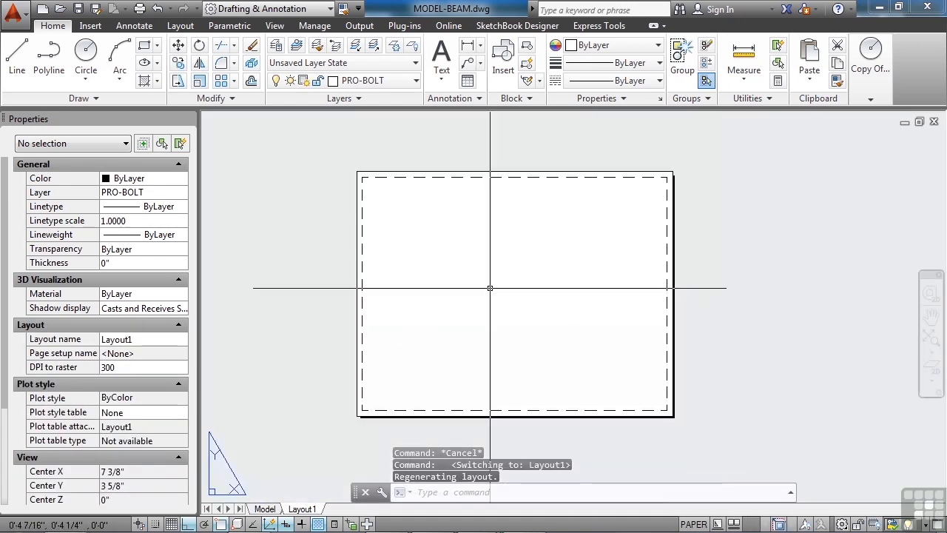
{"action": "type", "text": "viewports"}
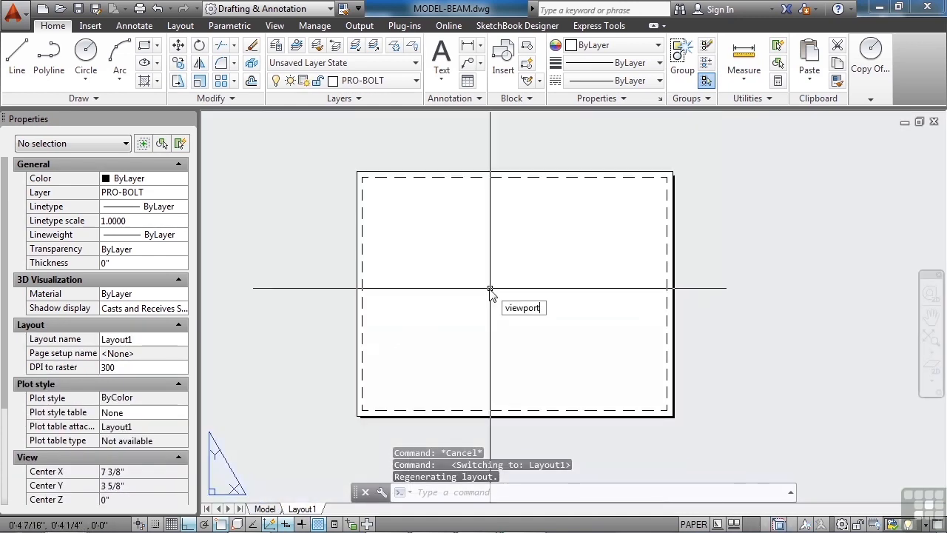
{"action": "key", "text": "Return"}
{"action": "left_click", "coordinate": [524, 424]}
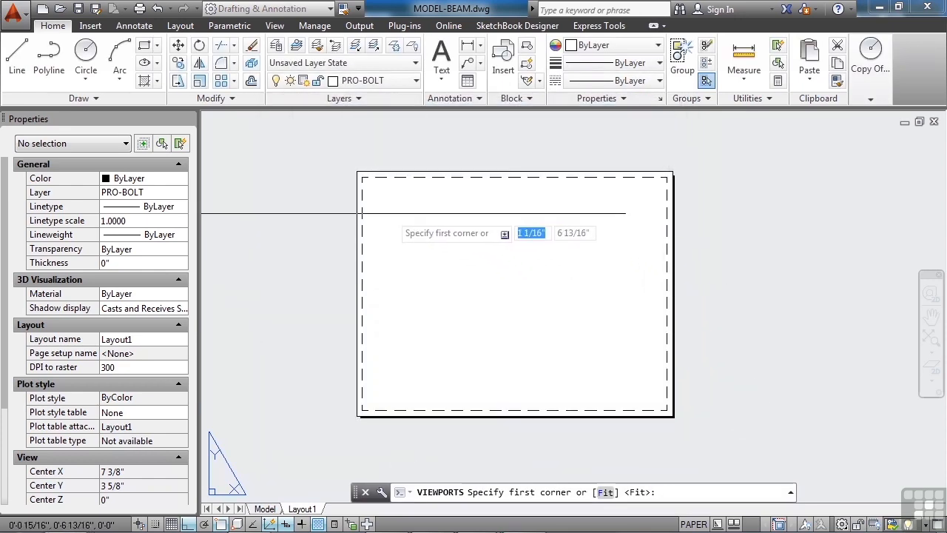
{"action": "left_click", "coordinate": [384, 204]}
{"action": "left_click", "coordinate": [583, 345]}
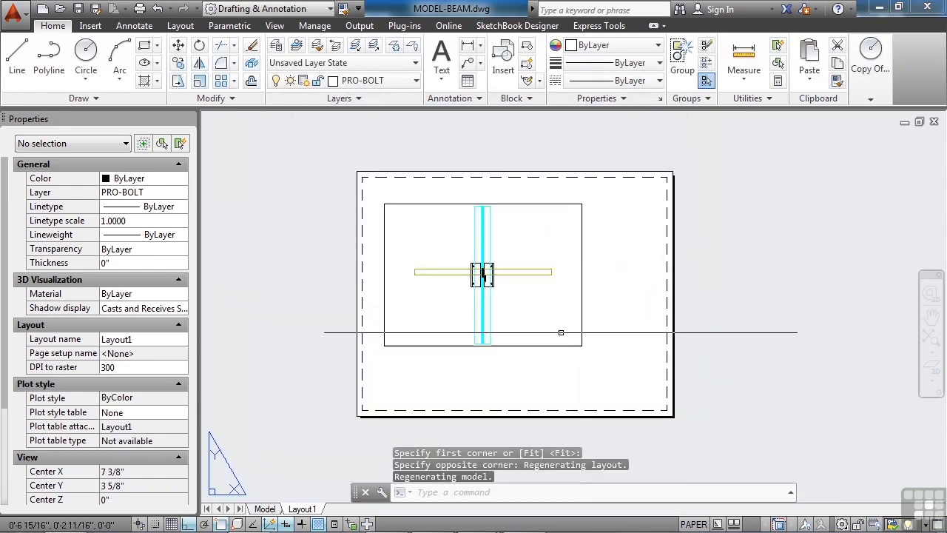
Step: Activate the new layout viewport and apply the custom model view "name" to it
{"action": "double_click", "coordinate": [541, 238]}
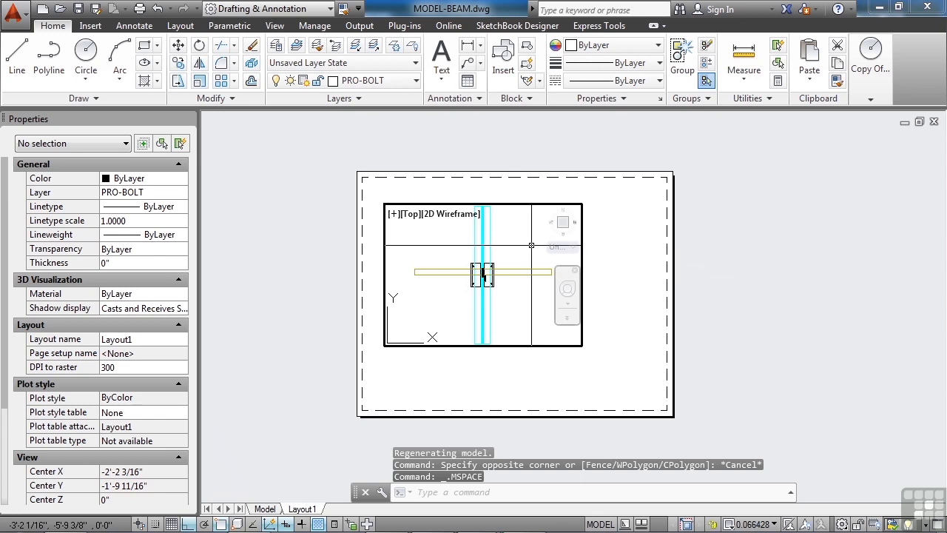
{"action": "left_click", "coordinate": [432, 213]}
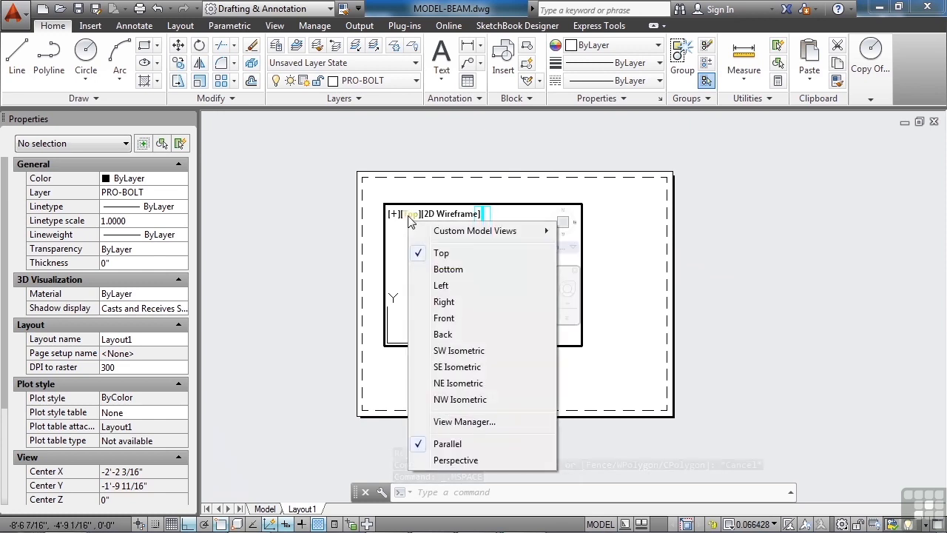
{"action": "mouse_move", "coordinate": [447, 235]}
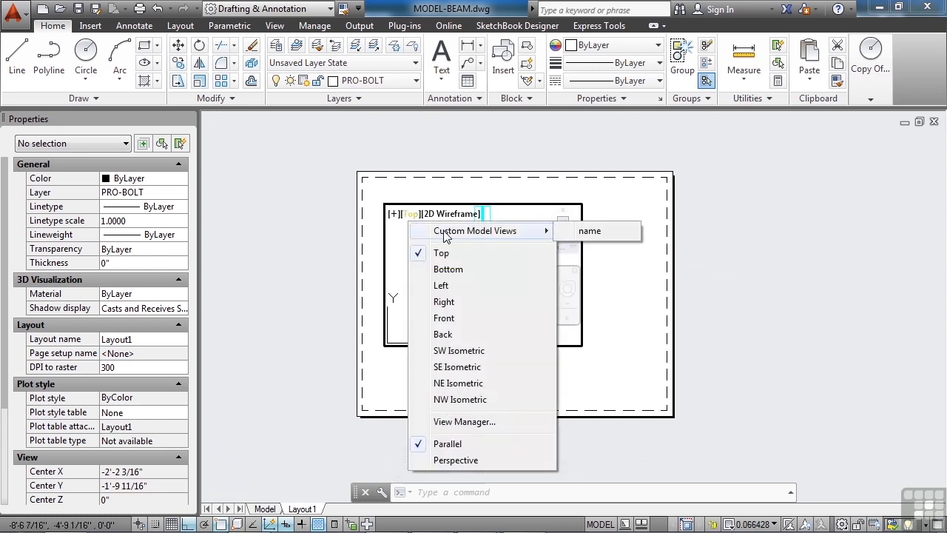
{"action": "left_click", "coordinate": [587, 236]}
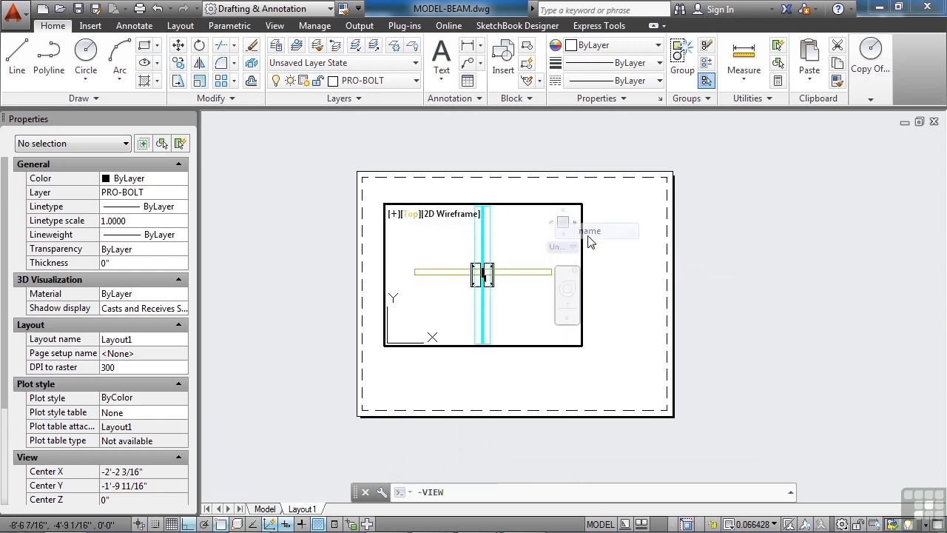
Step: Leave the layout viewport, return to model space and switch the model to the preset Back view
{"action": "double_click", "coordinate": [637, 309]}
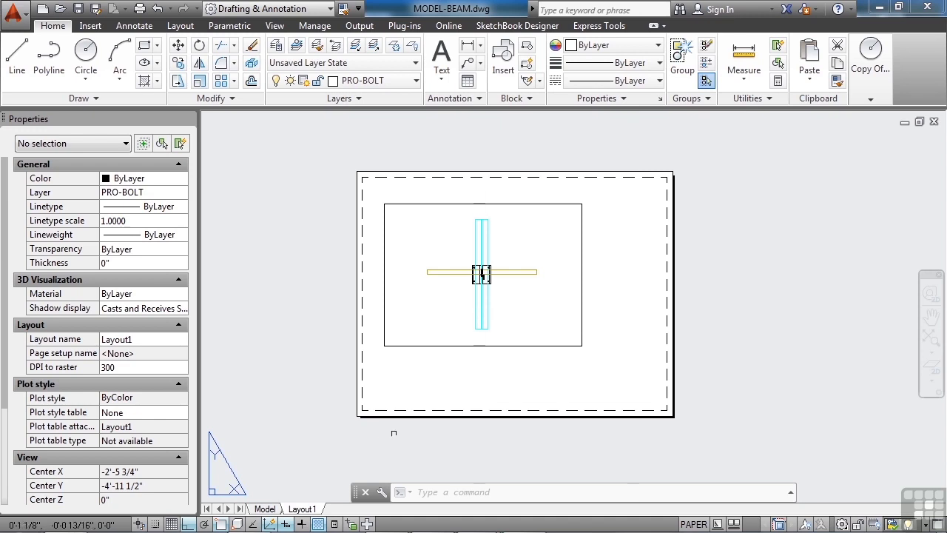
{"action": "left_click", "coordinate": [265, 508]}
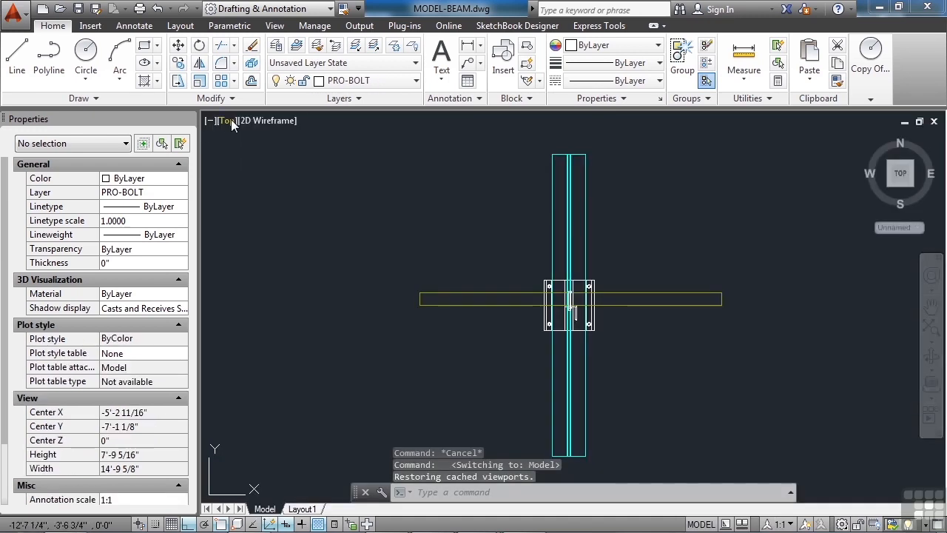
{"action": "left_click", "coordinate": [231, 119]}
{"action": "left_click", "coordinate": [272, 240]}
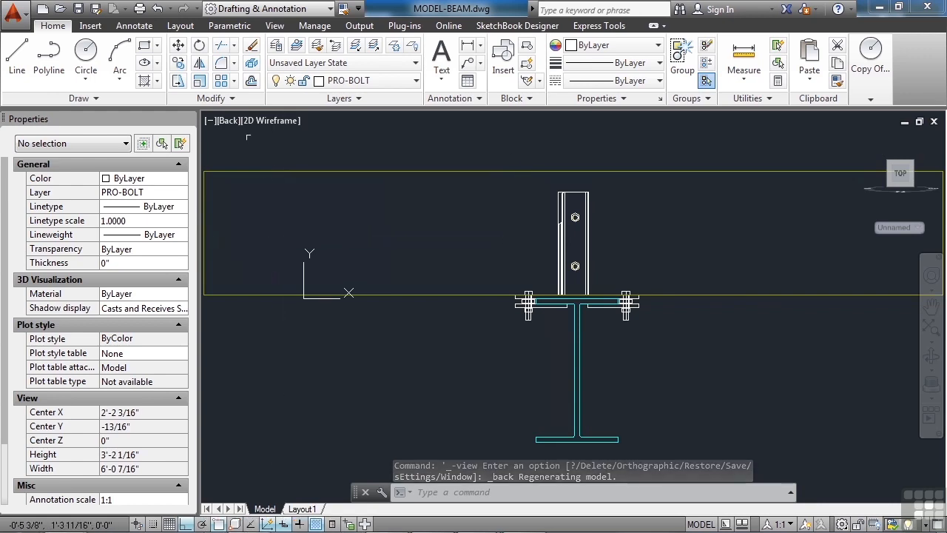
{"action": "left_click", "coordinate": [229, 121]}
{"action": "mouse_move", "coordinate": [285, 145]}
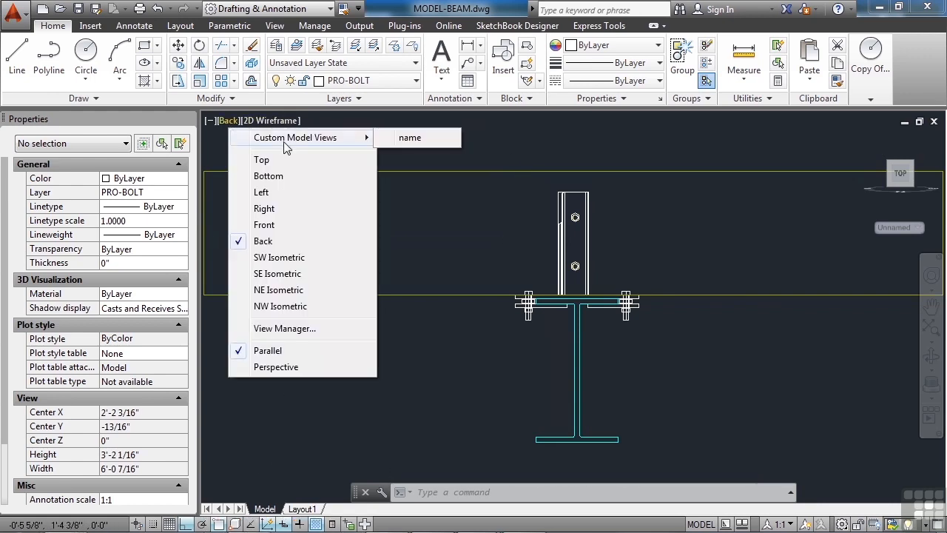
{"action": "left_click", "coordinate": [424, 220]}
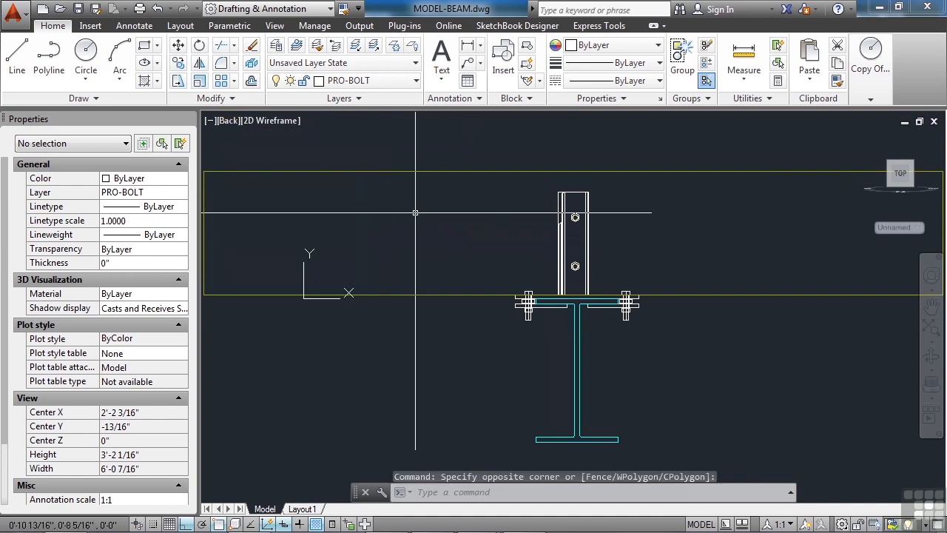
Step: Use the VIEW command to make the model view "name" current, and move the View Manager clear of the model
{"action": "type", "text": "view"}
{"action": "key", "text": "Return"}
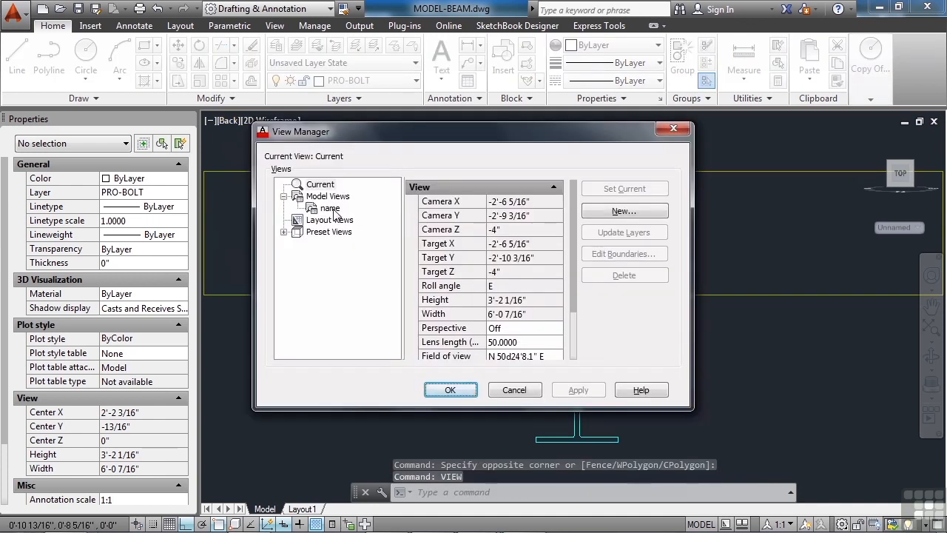
{"action": "left_click", "coordinate": [330, 209]}
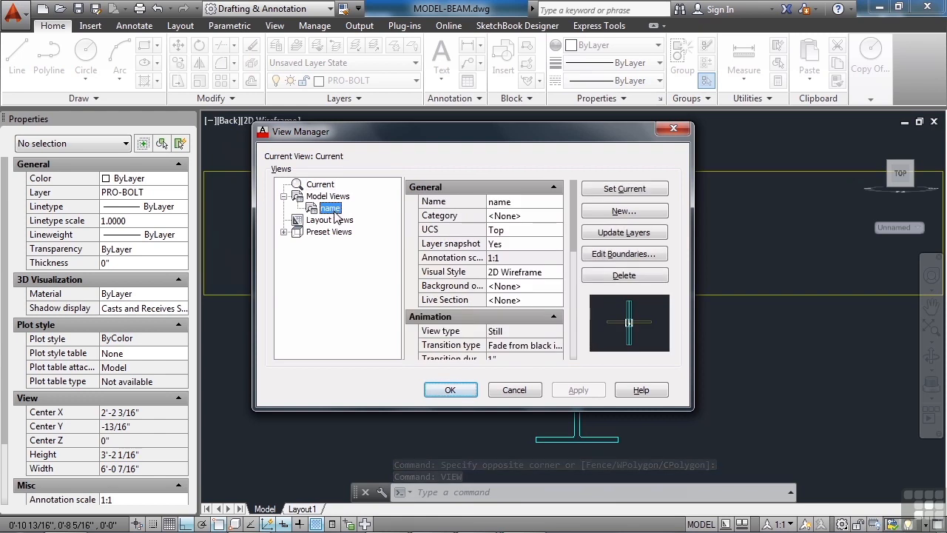
{"action": "left_click", "coordinate": [625, 189]}
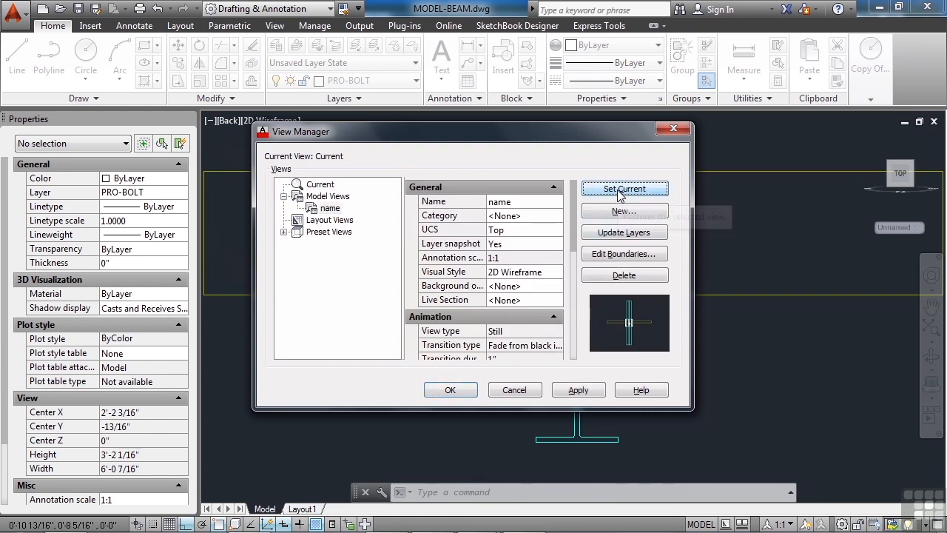
{"action": "left_click", "coordinate": [577, 392]}
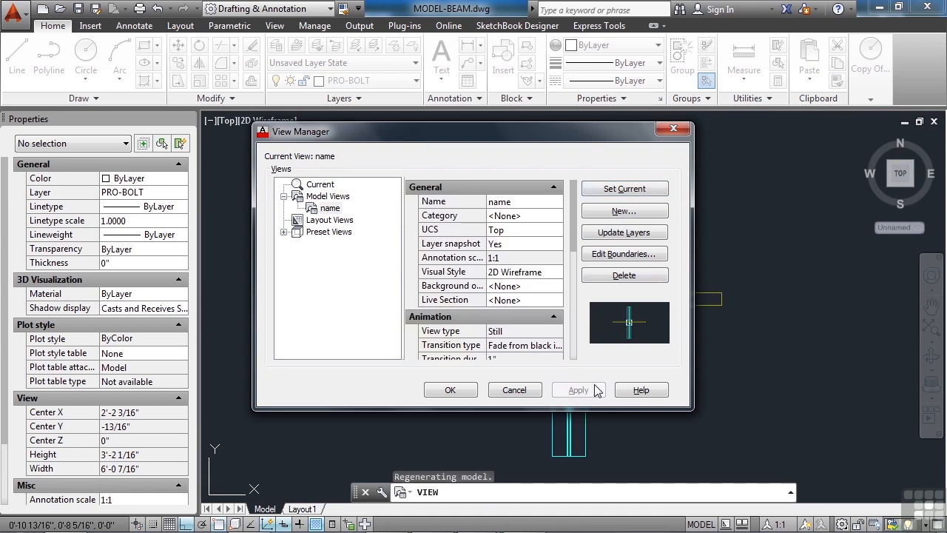
{"action": "mouse_move", "coordinate": [592, 138]}
{"action": "left_mouse_down"}
{"action": "mouse_move", "coordinate": [460, 140]}
{"action": "mouse_move", "coordinate": [285, 122]}
{"action": "left_mouse_up"}
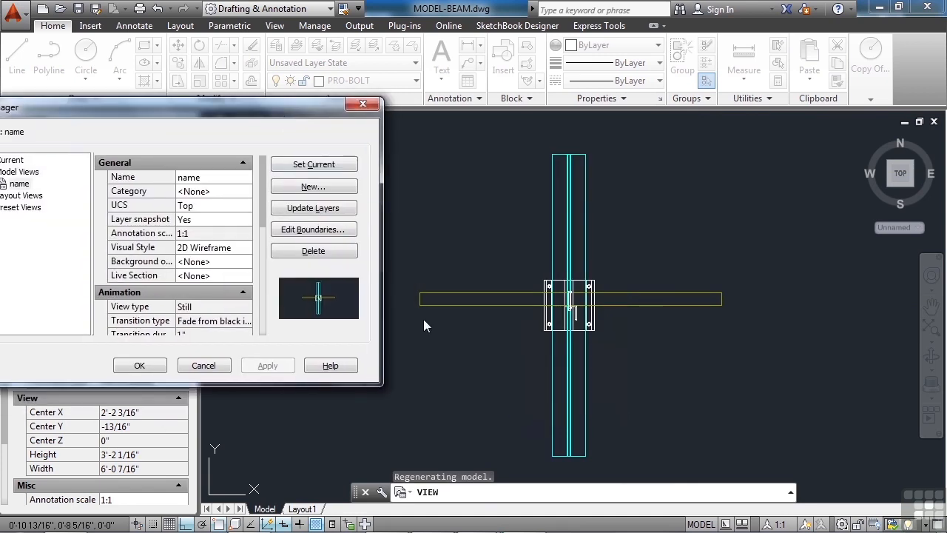
{"action": "left_click_drag", "start_coordinate": [234, 108], "coordinate": [348, 37]}
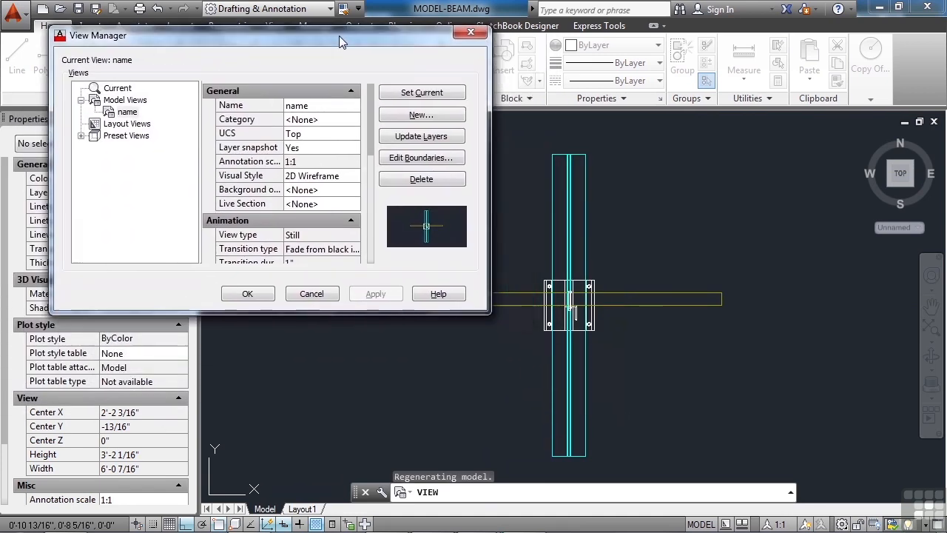
Step: Expand the preset views in the View Manager, make Top and then Bottom current, and apply the Bottom view
{"action": "left_click", "coordinate": [81, 135]}
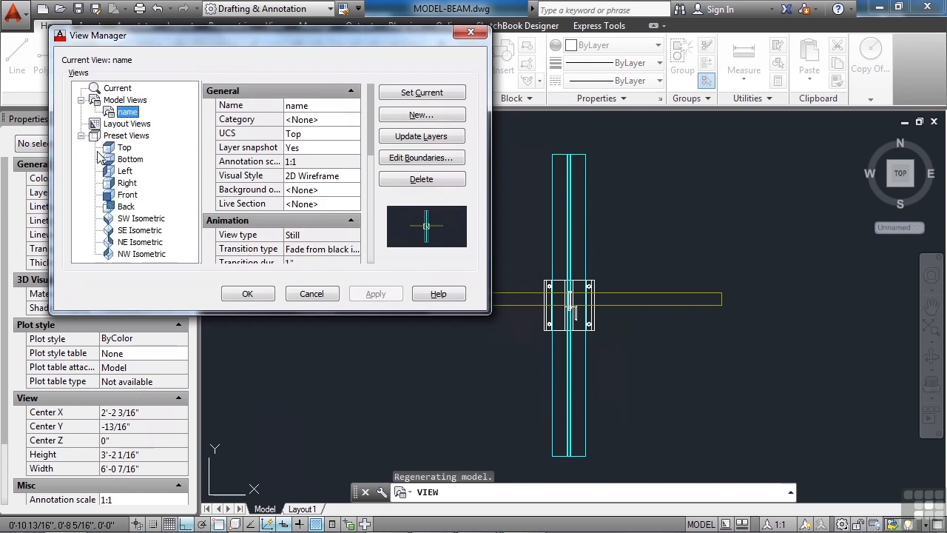
{"action": "left_click", "coordinate": [127, 147]}
{"action": "left_click", "coordinate": [414, 93]}
{"action": "left_click", "coordinate": [137, 160]}
{"action": "left_click", "coordinate": [411, 92]}
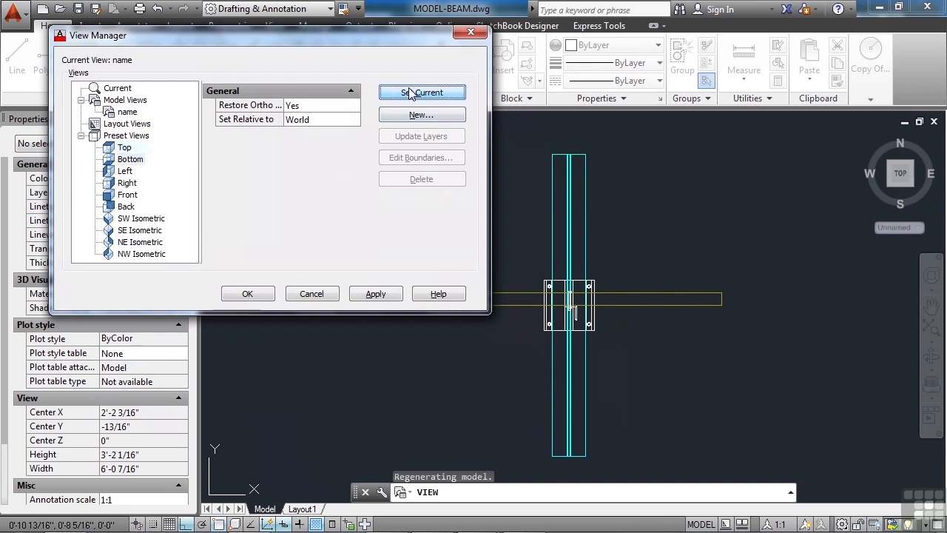
{"action": "left_click", "coordinate": [376, 293]}
Step: Apply the preset Left view as the current view and close the View Manager
{"action": "left_click", "coordinate": [124, 171]}
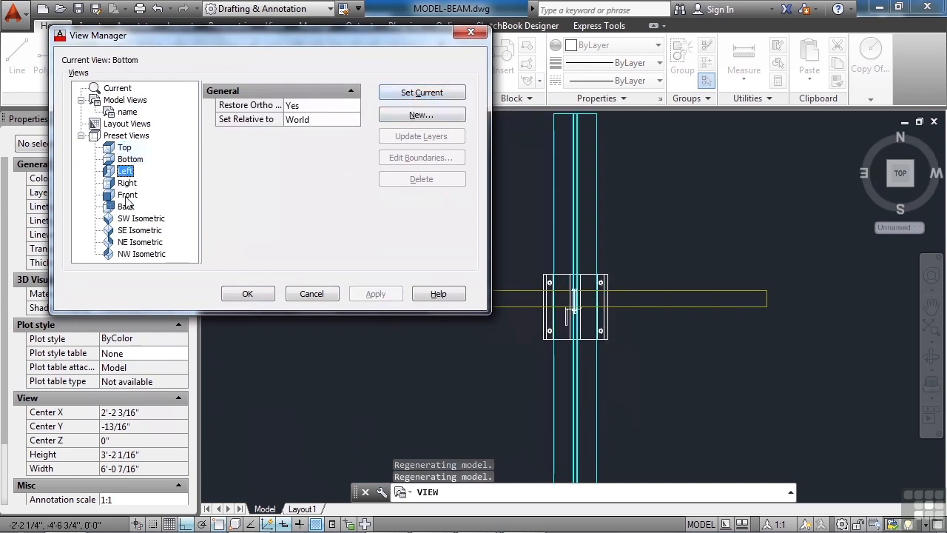
{"action": "left_click", "coordinate": [404, 93]}
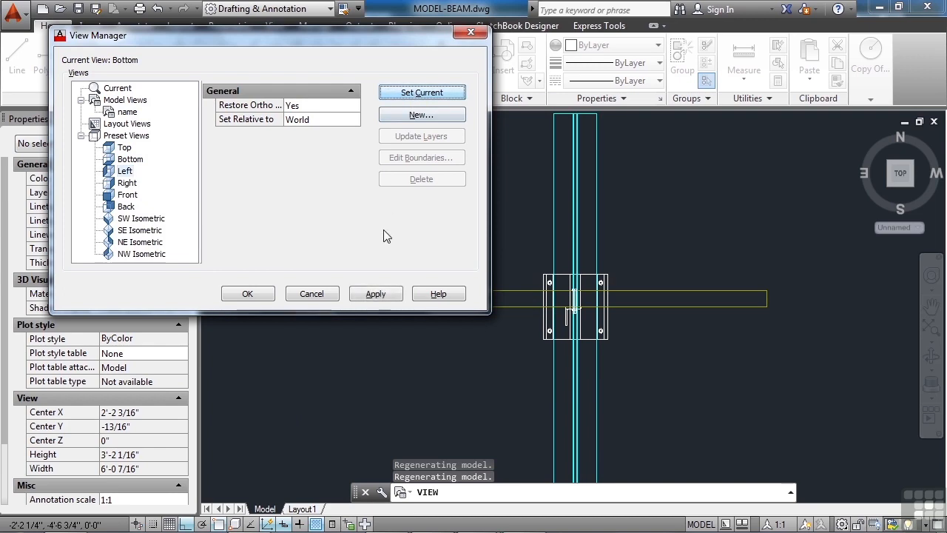
{"action": "left_click", "coordinate": [373, 292]}
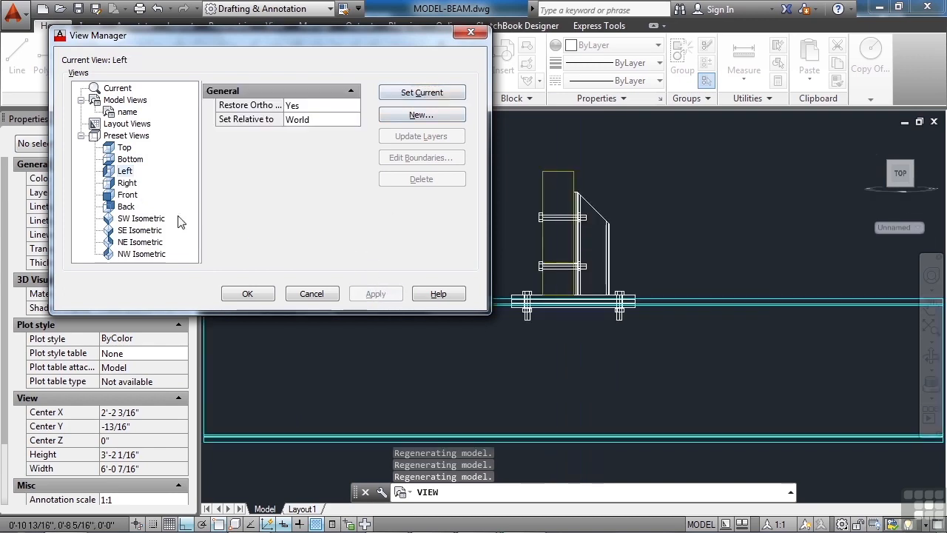
{"action": "left_click", "coordinate": [248, 294]}
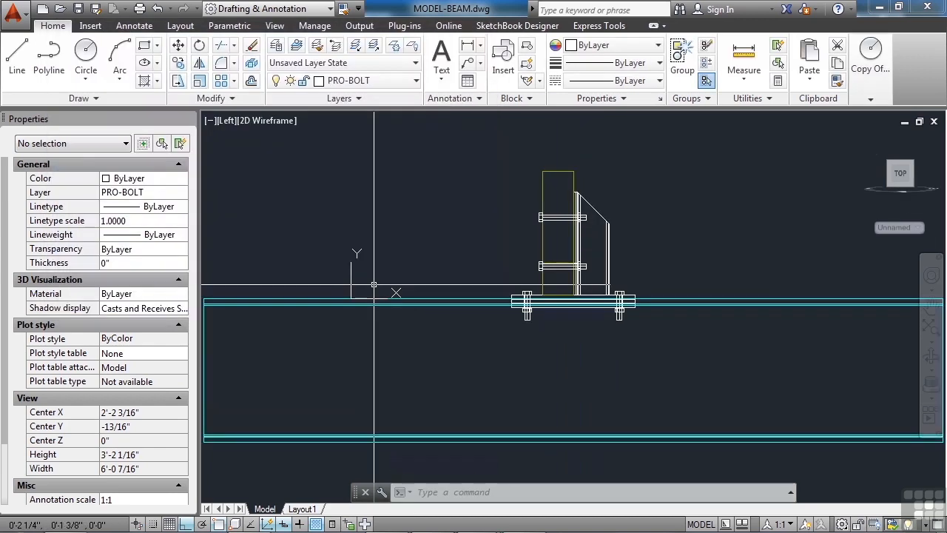